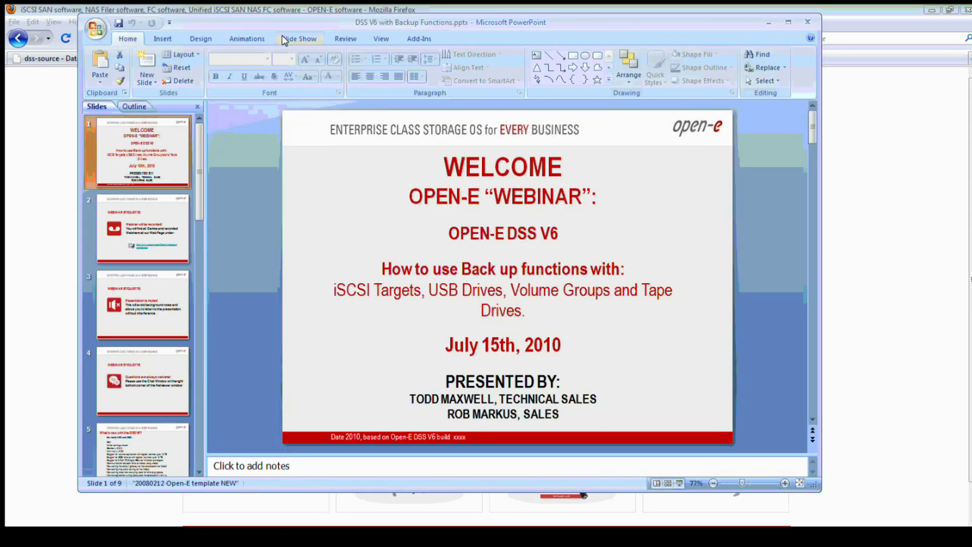
Step: Show the Slide Show ribbon options in the DSS V6 with Backup Functions deck
{"action": "left_click", "coordinate": [278, 44]}
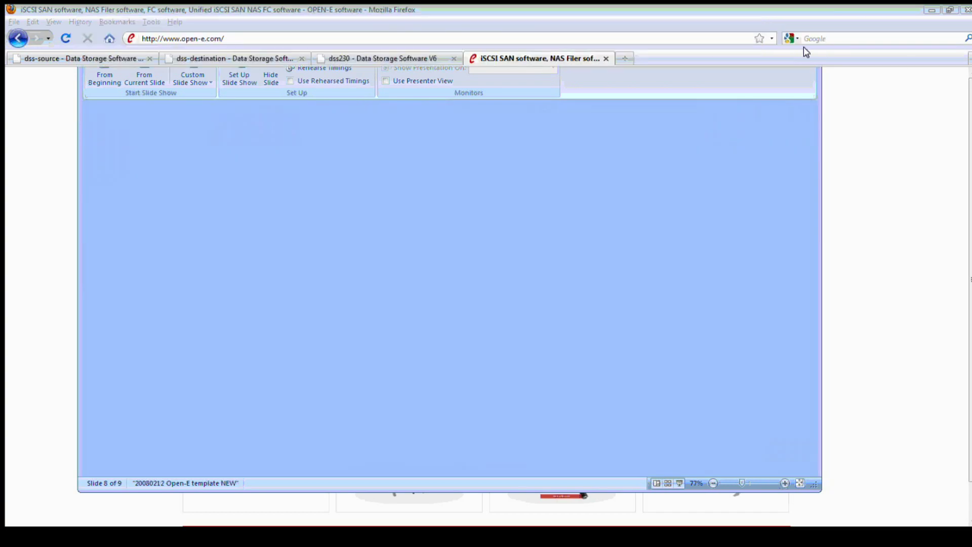
Step: Open the 2009.08 Open-E Different Backups PDF via Library > How-To Resources > Open-E Backups
{"action": "left_click", "coordinate": [804, 46]}
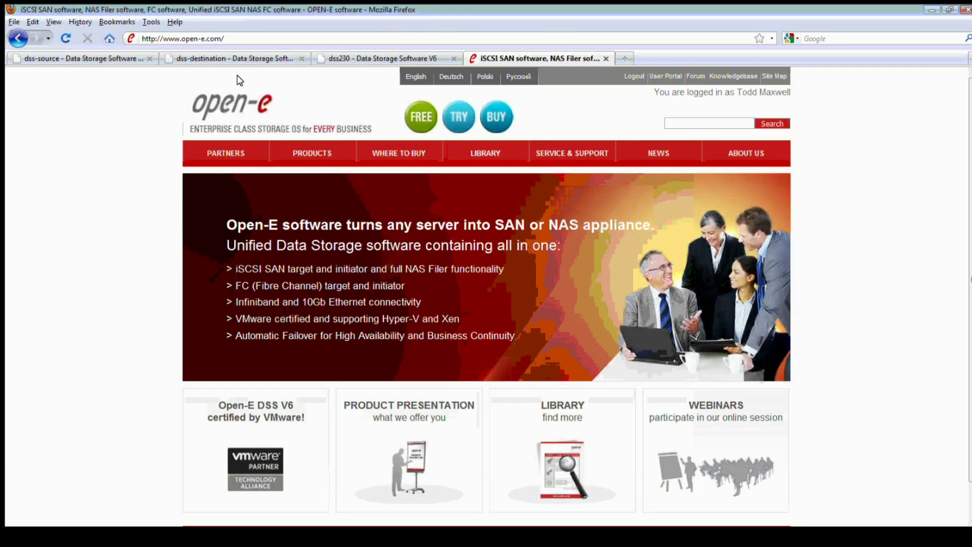
{"action": "left_click", "coordinate": [487, 157]}
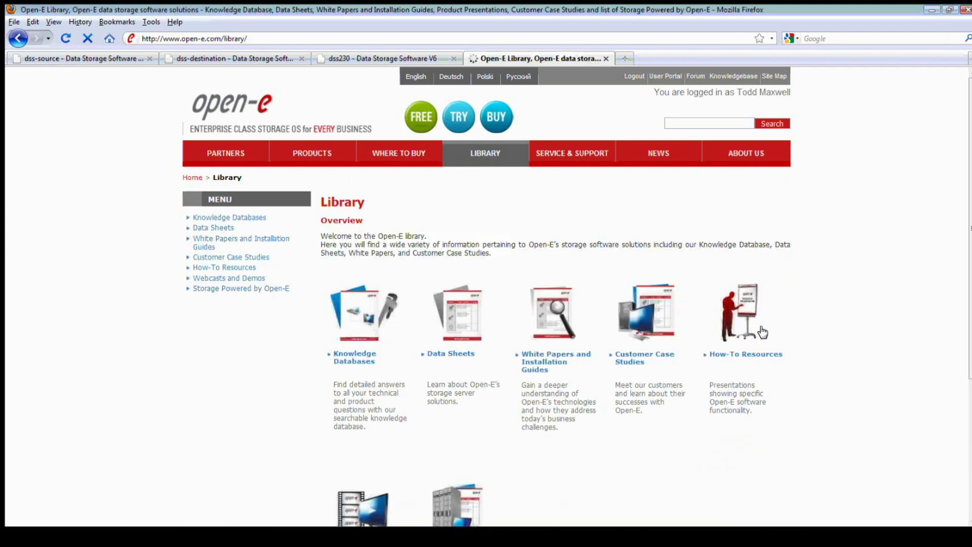
{"action": "left_click", "coordinate": [741, 312]}
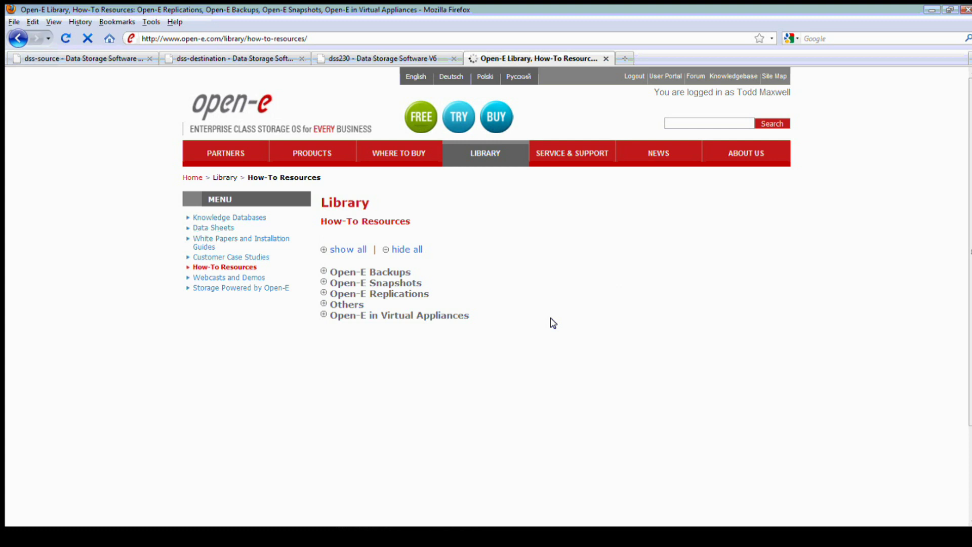
{"action": "left_click", "coordinate": [324, 272]}
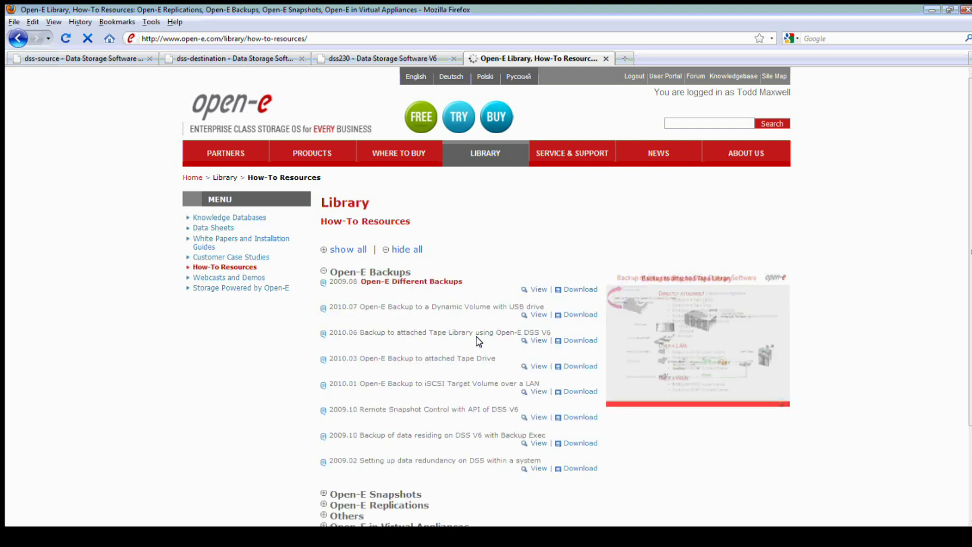
{"action": "left_click", "coordinate": [535, 290]}
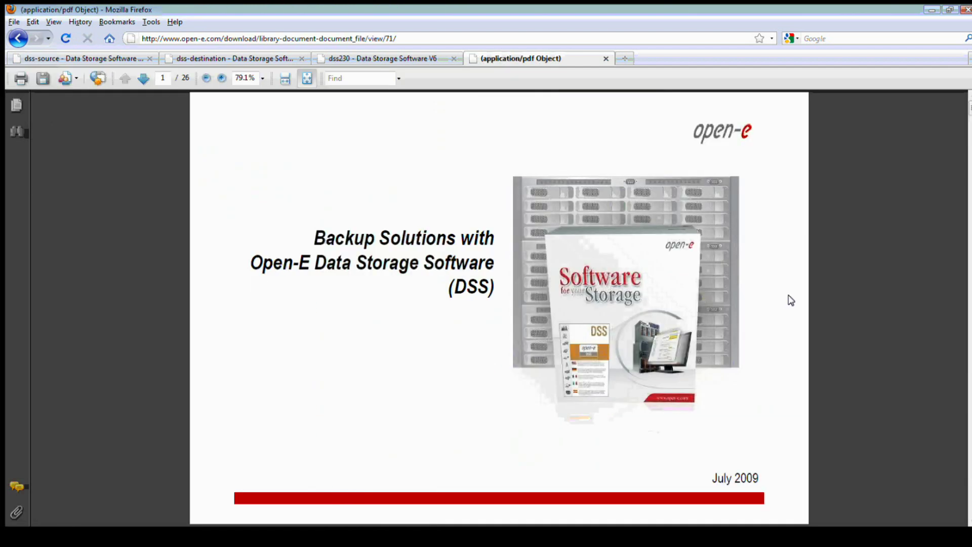
Step: Scroll through the pages of the Backup Solutions with Open-E DSS PDF
{"action": "scroll", "coordinate": [795, 302], "scroll_direction": "down", "scroll_amount": 1}
{"action": "scroll", "coordinate": [795, 302], "scroll_direction": "down", "scroll_amount": 1}
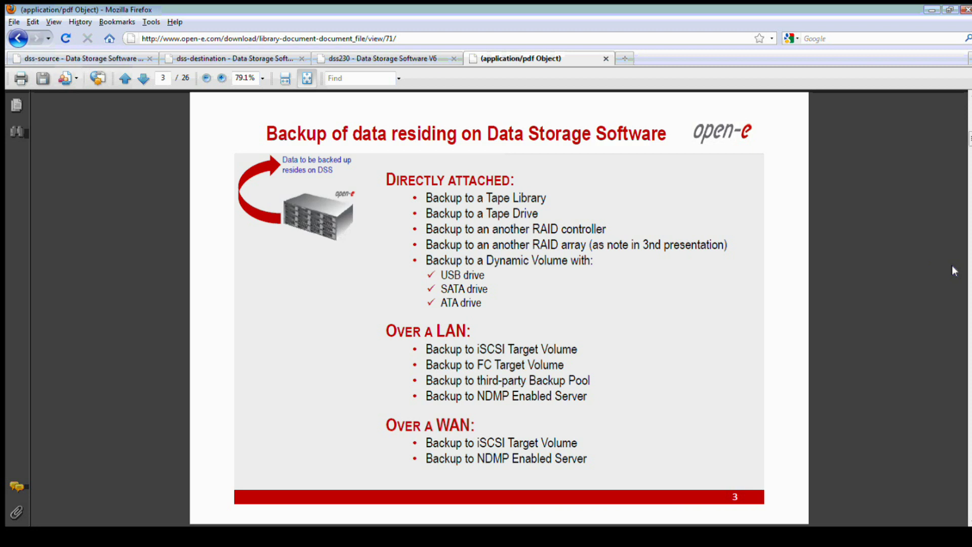
{"action": "scroll", "coordinate": [685, 274], "scroll_direction": "down", "scroll_amount": 2}
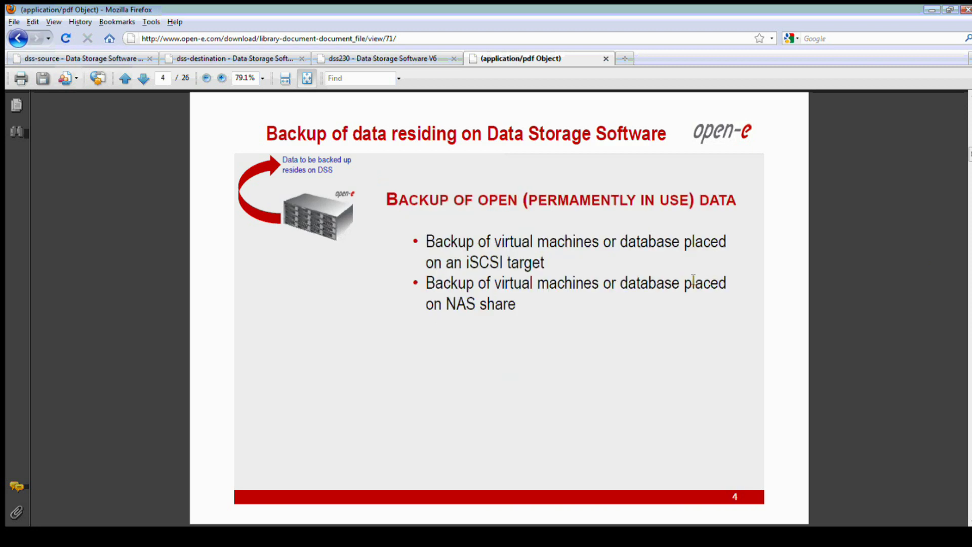
{"action": "scroll", "coordinate": [685, 271], "scroll_direction": "down", "scroll_amount": 1}
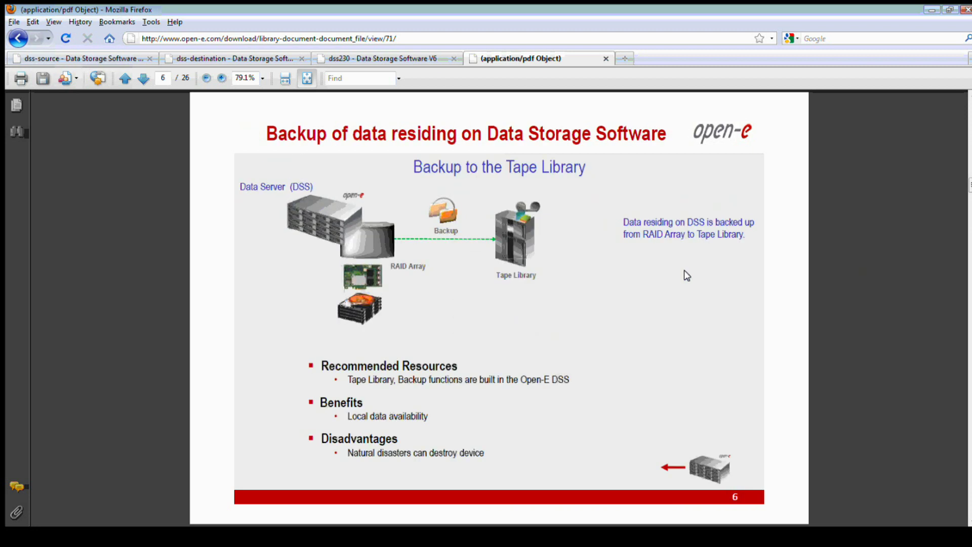
{"action": "scroll", "coordinate": [685, 271], "scroll_direction": "down", "scroll_amount": 1}
Step: Return to How-To Resources with the Open-E Backups document list expanded
{"action": "left_click", "coordinate": [17, 38]}
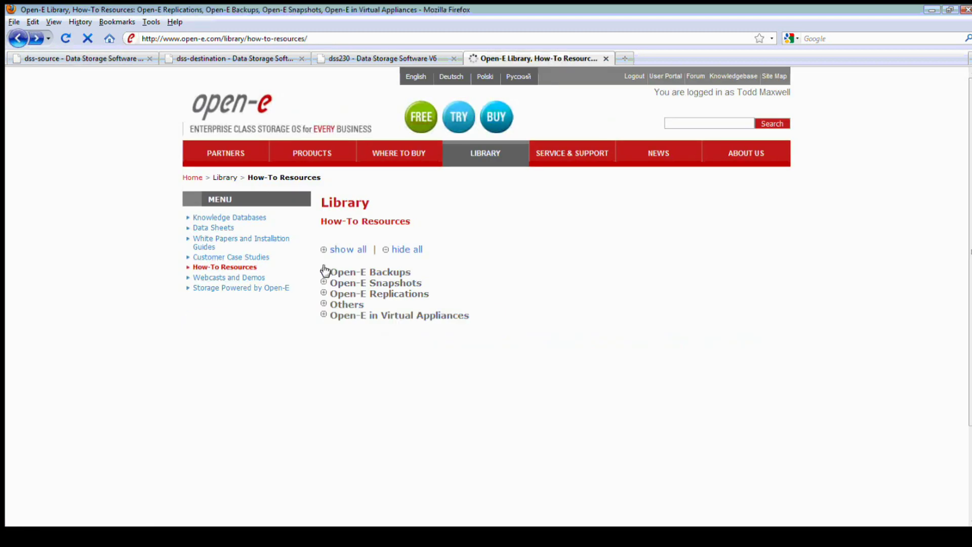
{"action": "left_click", "coordinate": [325, 272]}
{"action": "mouse_move", "coordinate": [492, 329]}
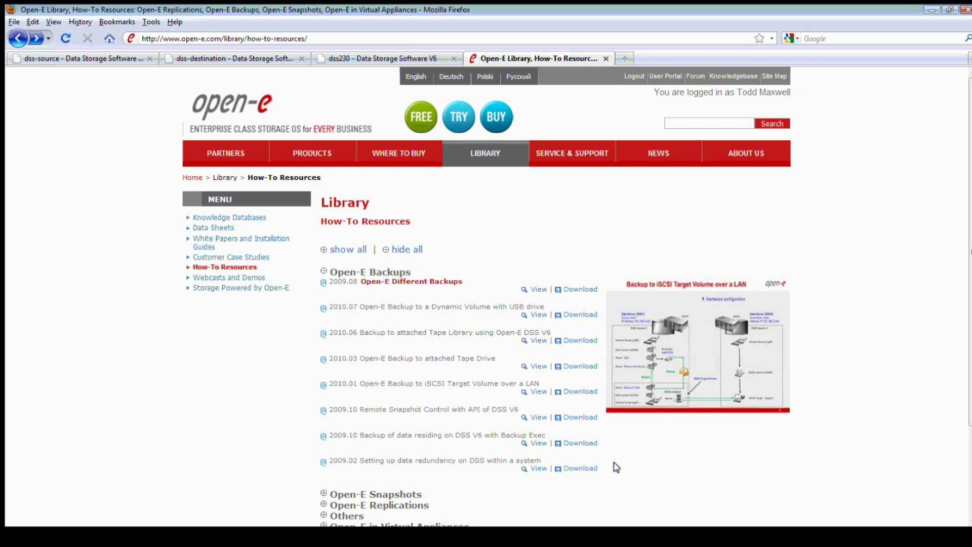
Step: Check dss-source, then dss-destination's Vol. groups page, and finish on dss230's Label new tapes page
{"action": "left_click", "coordinate": [115, 59]}
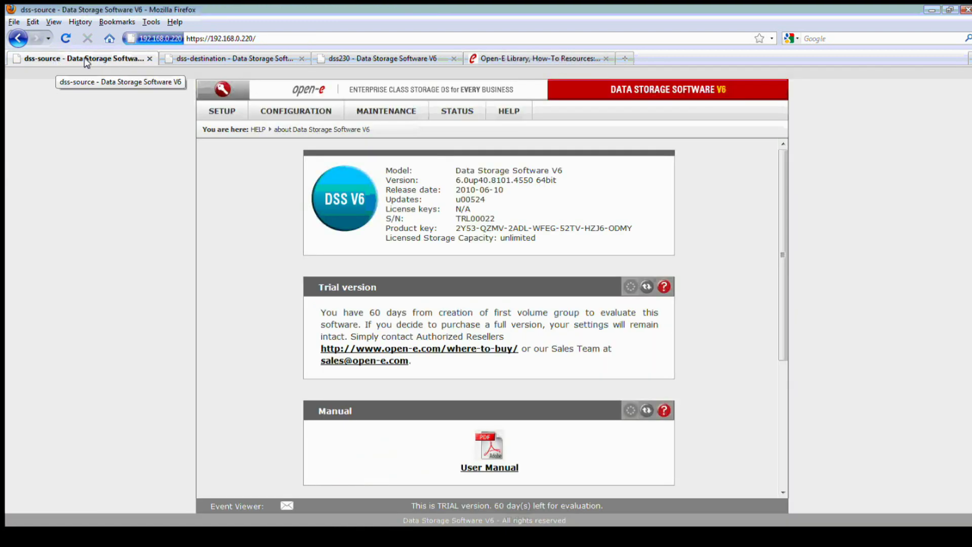
{"action": "left_click", "coordinate": [212, 62]}
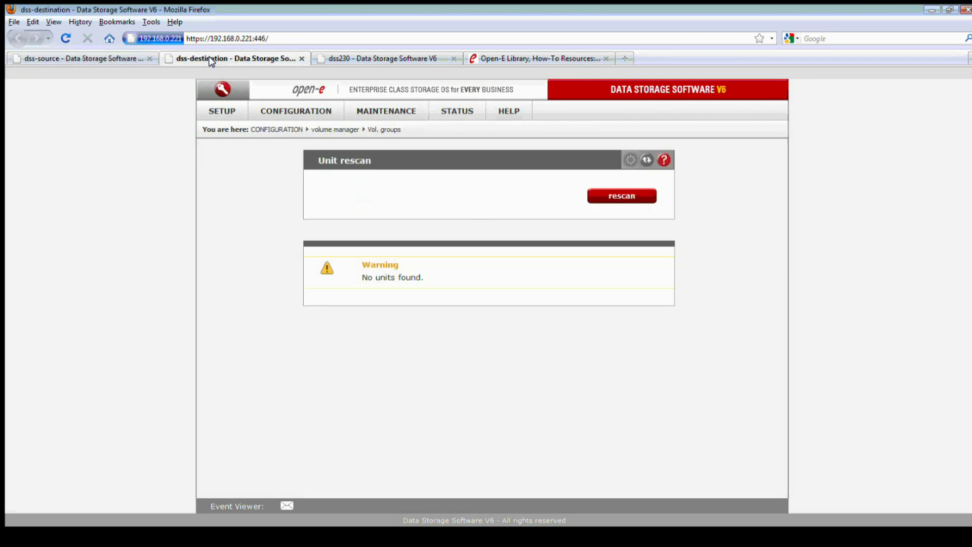
{"action": "left_click", "coordinate": [290, 109]}
{"action": "mouse_move", "coordinate": [288, 130]}
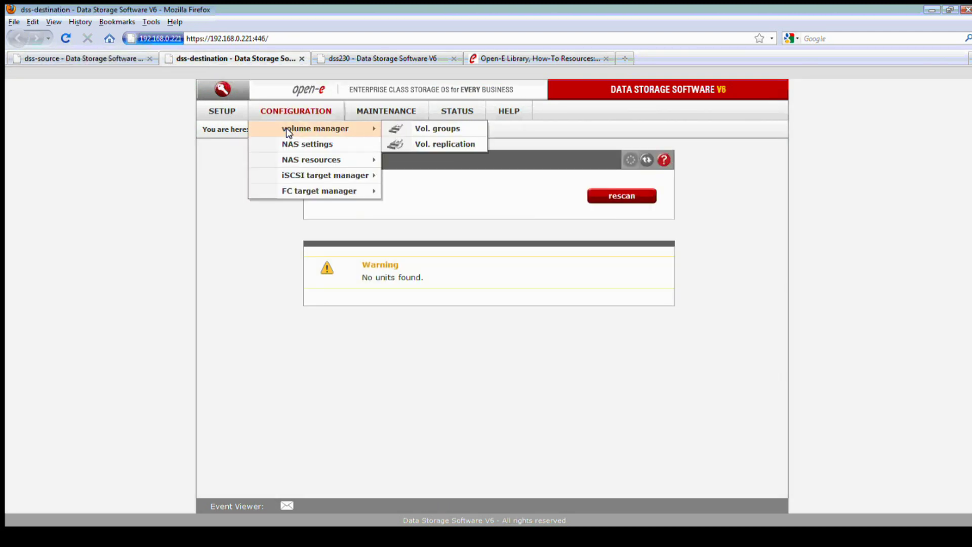
{"action": "left_click", "coordinate": [405, 129]}
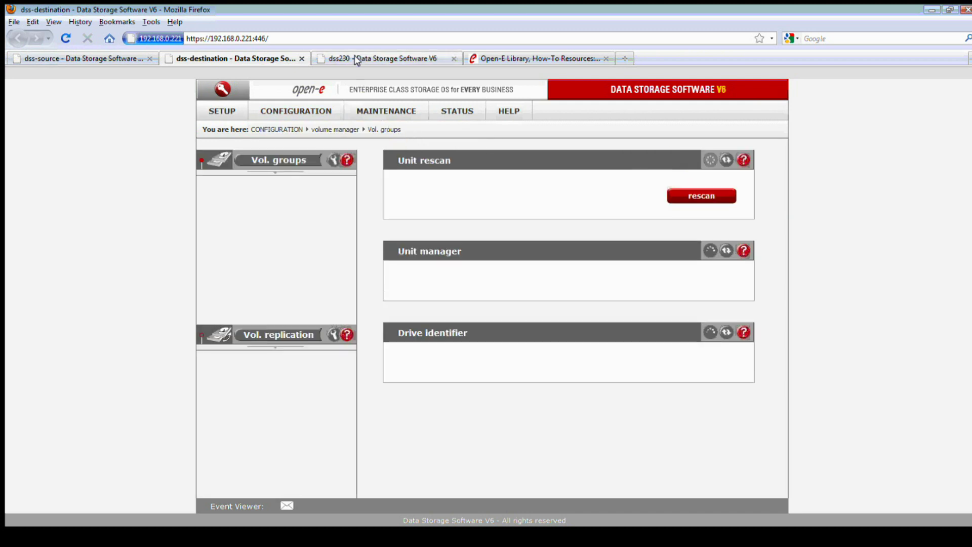
{"action": "left_click", "coordinate": [357, 59]}
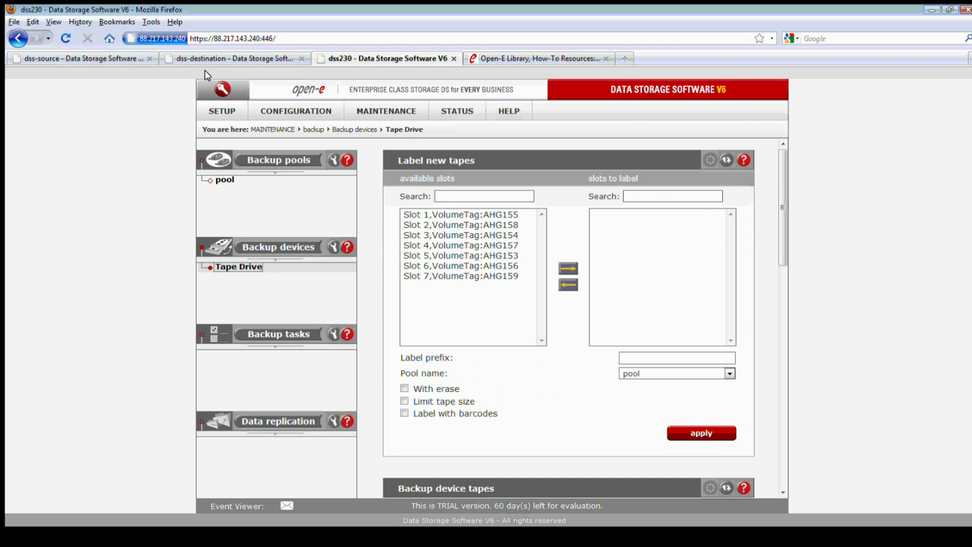
Step: On dss-source's About page, highlight build 4550 in version 6.0up40.8101.4550 64bit
{"action": "left_click", "coordinate": [125, 59]}
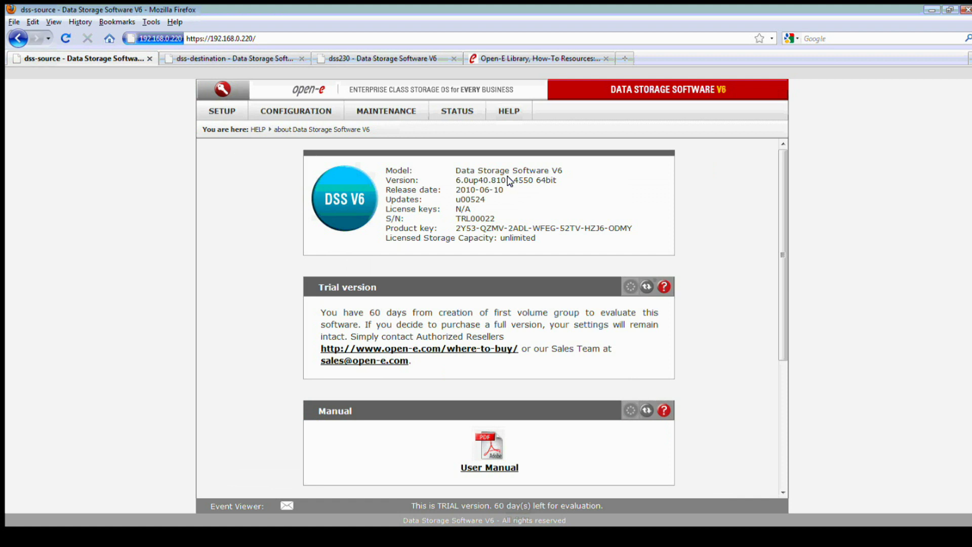
{"action": "left_click_drag", "start_coordinate": [515, 180], "coordinate": [535, 180]}
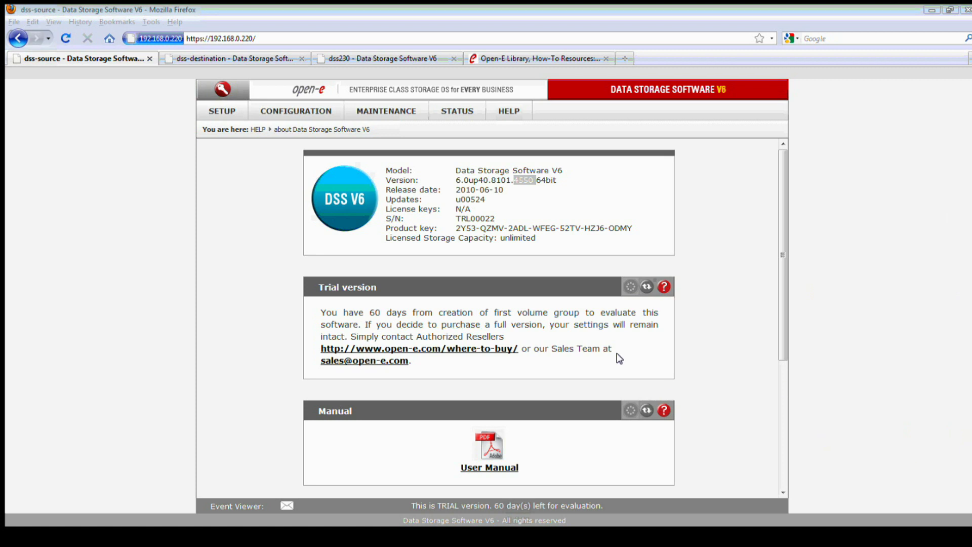
{"action": "left_click", "coordinate": [591, 329]}
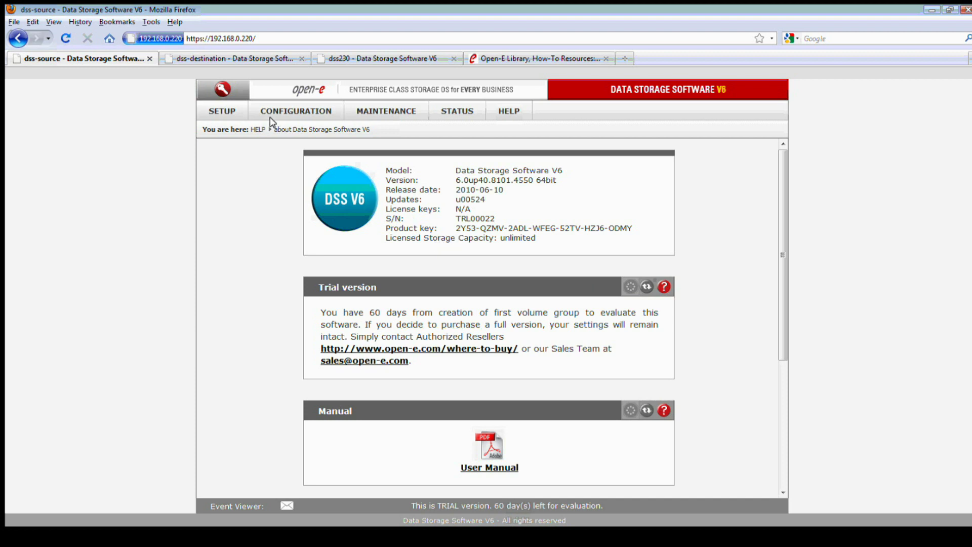
Step: On dss-source's Vol. groups page, select Unit S003 and acknowledge the dynamic-volume-only warning
{"action": "left_click", "coordinate": [289, 112]}
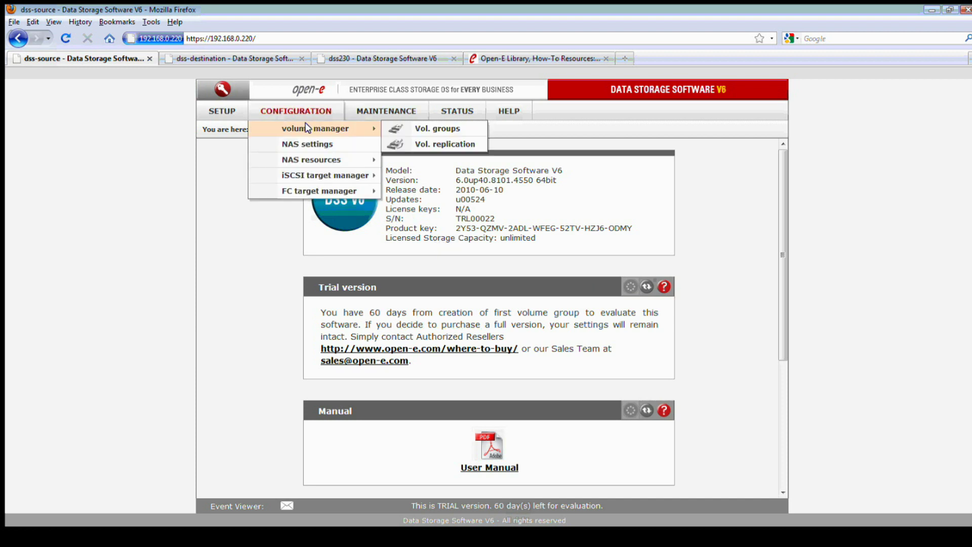
{"action": "left_click", "coordinate": [476, 130]}
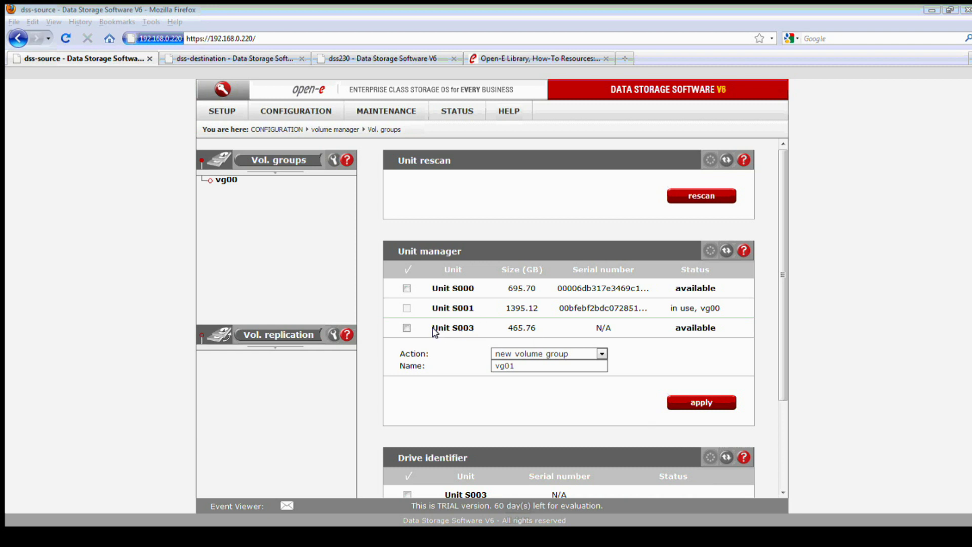
{"action": "left_click_drag", "start_coordinate": [432, 332], "coordinate": [537, 329]}
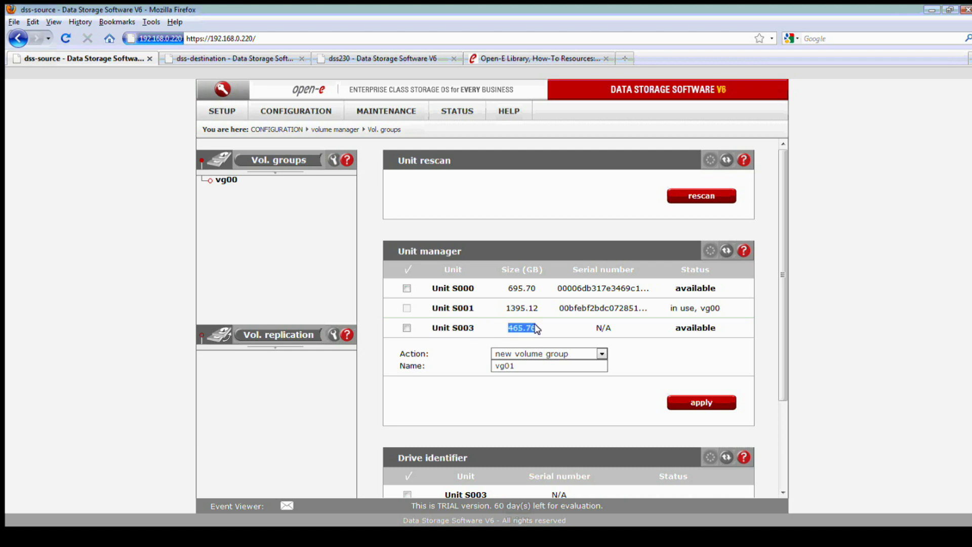
{"action": "left_click", "coordinate": [406, 331]}
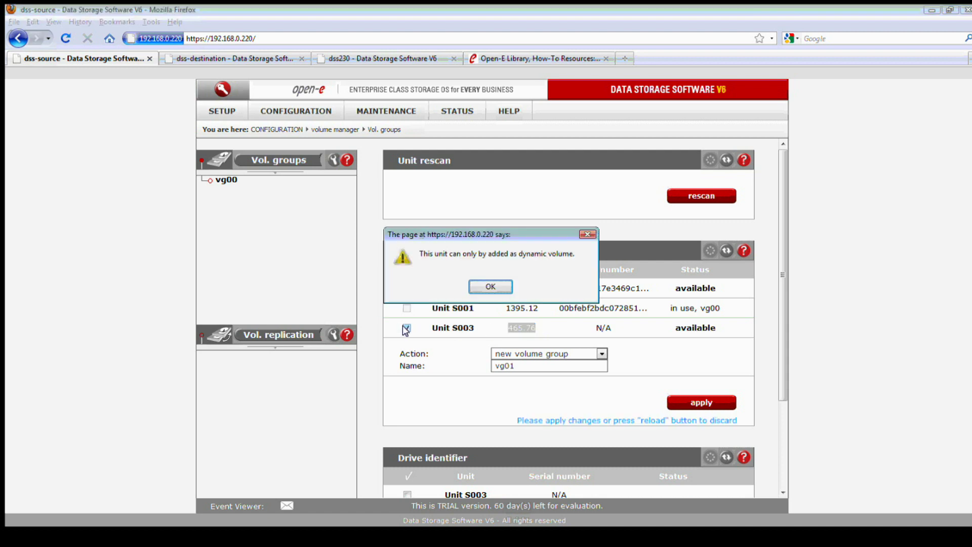
{"action": "left_click", "coordinate": [495, 286]}
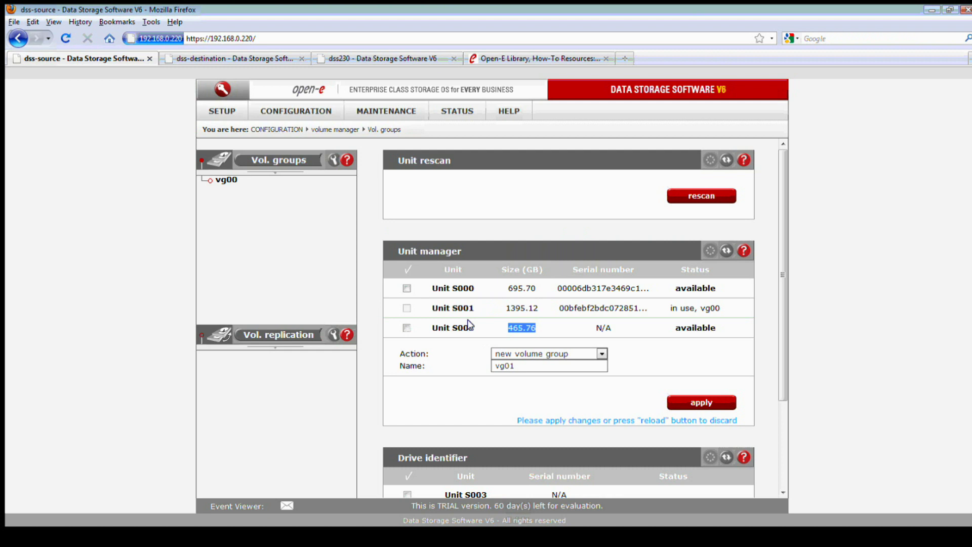
Step: Create dynamic volume dynamic00 from Unit S003, confirming the disk data erase
{"action": "left_click", "coordinate": [499, 353]}
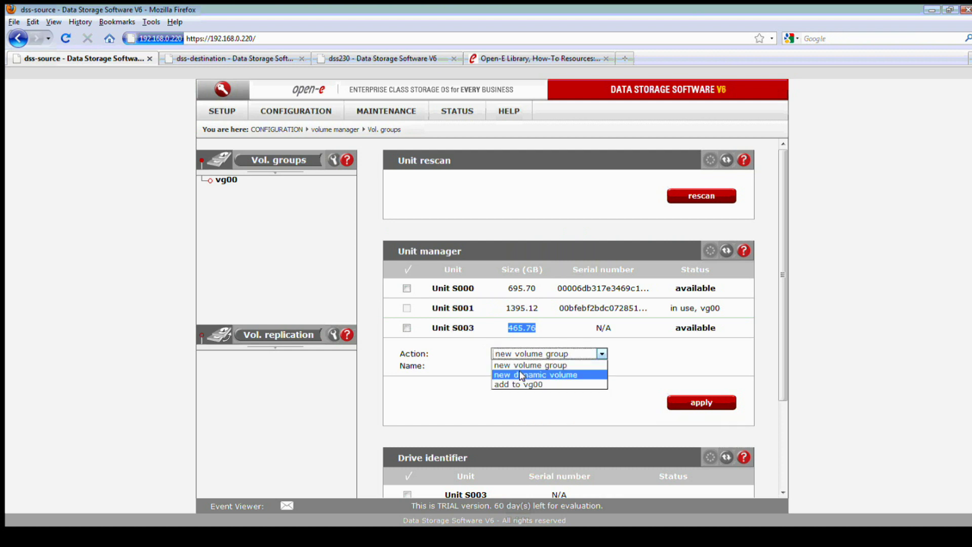
{"action": "left_click", "coordinate": [521, 375]}
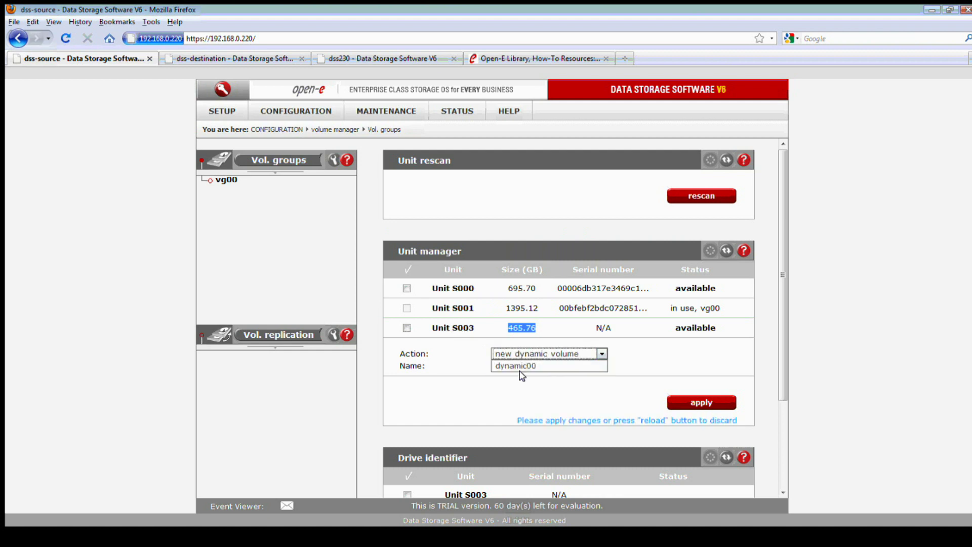
{"action": "left_click", "coordinate": [407, 327]}
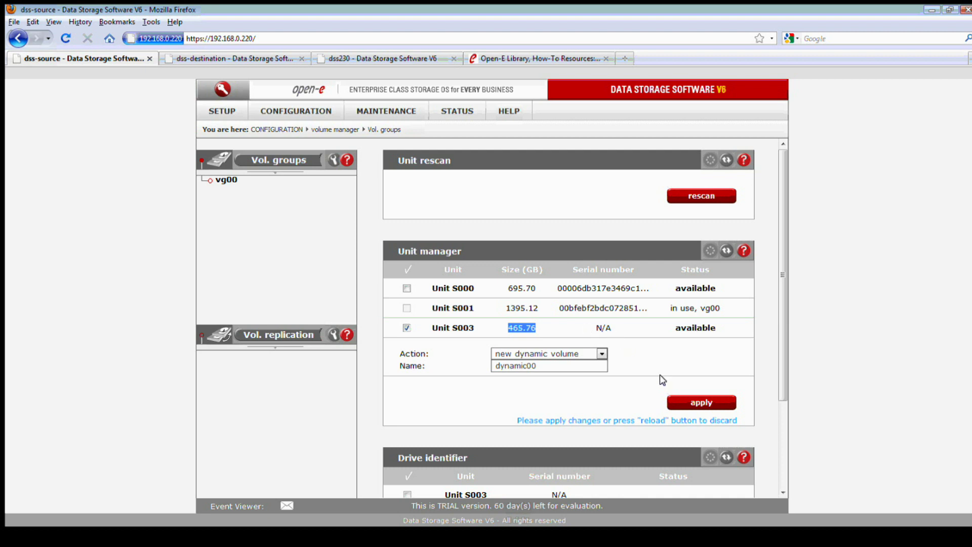
{"action": "left_click", "coordinate": [689, 401]}
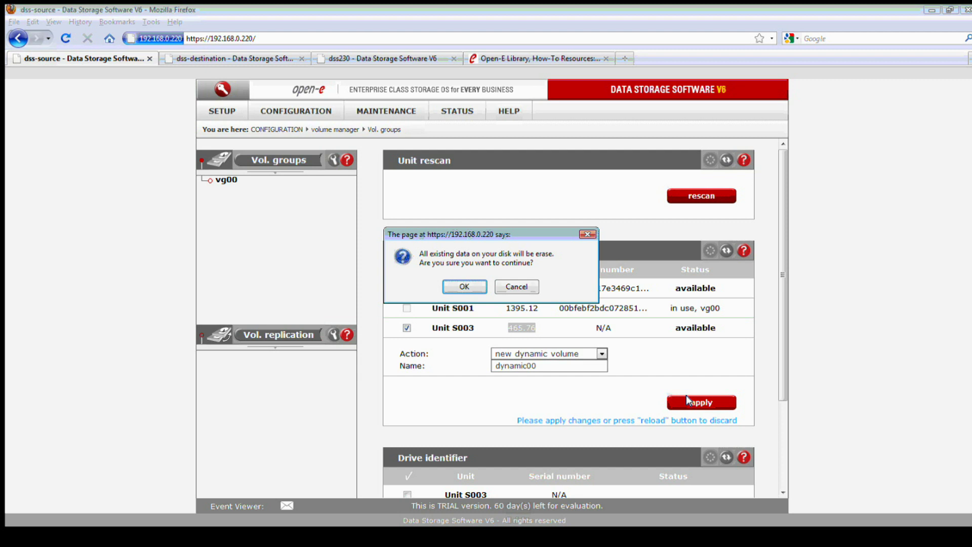
{"action": "left_click", "coordinate": [465, 286]}
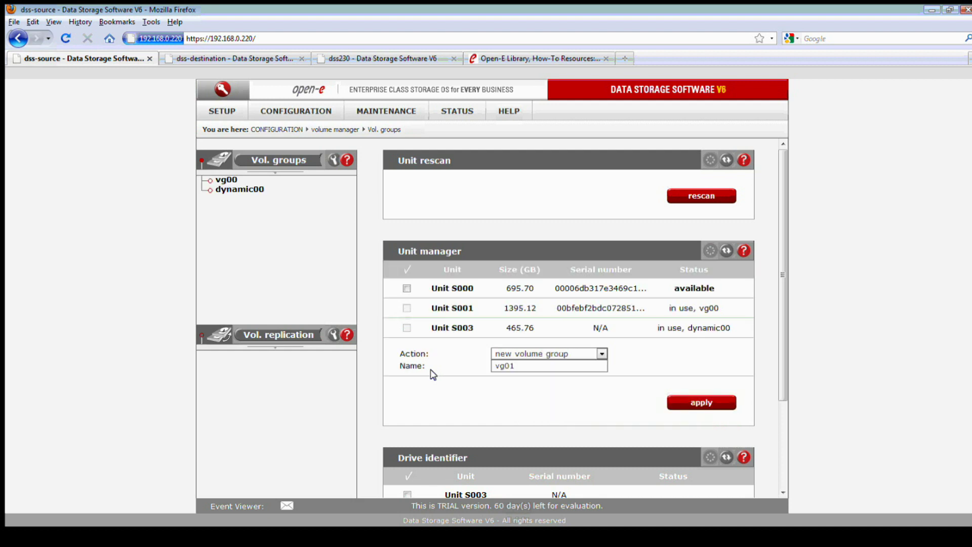
Step: Open dynamic00 to see its assigned 465.76 GB Unit S003 and empty volume explorer
{"action": "left_click", "coordinate": [246, 190]}
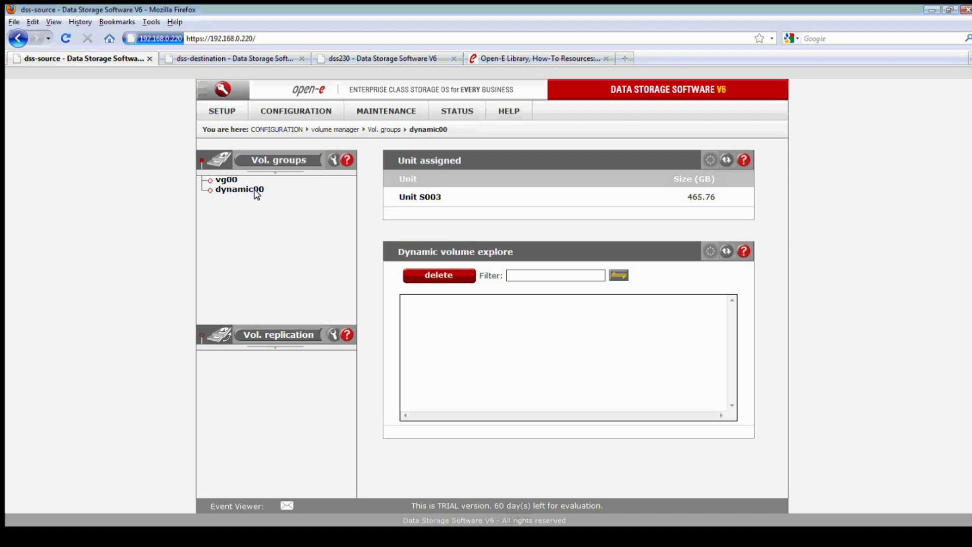
Step: Open vg00 and view lv0000–lv0003 and snap00000 with 1209.06 GB free
{"action": "left_click", "coordinate": [226, 181]}
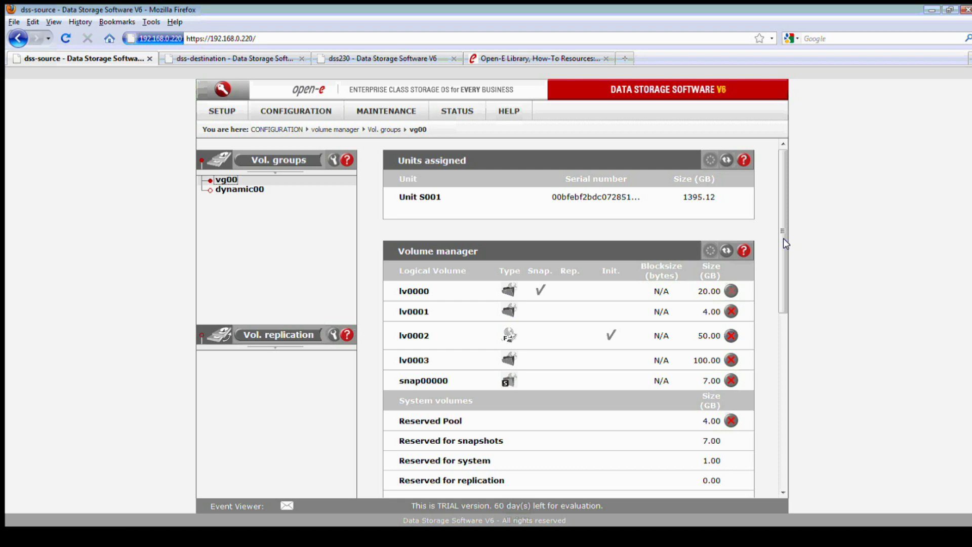
{"action": "scroll", "coordinate": [784, 231], "scroll_direction": "down", "scroll_amount": 2}
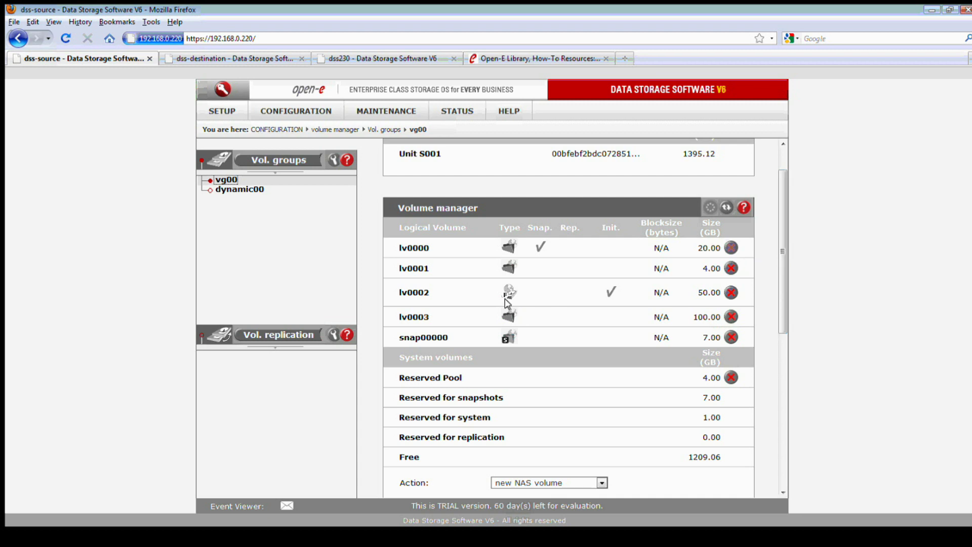
{"action": "mouse_move", "coordinate": [511, 316]}
{"action": "left_click_drag", "start_coordinate": [431, 248], "coordinate": [393, 250]}
{"action": "left_click", "coordinate": [538, 336]}
{"action": "mouse_move", "coordinate": [510, 343]}
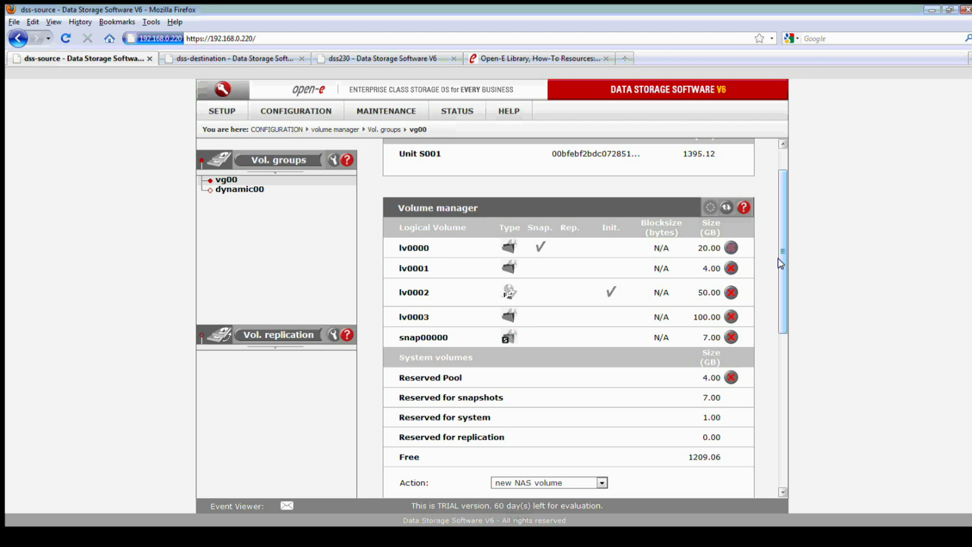
{"action": "left_click_drag", "start_coordinate": [782, 264], "coordinate": [781, 291]}
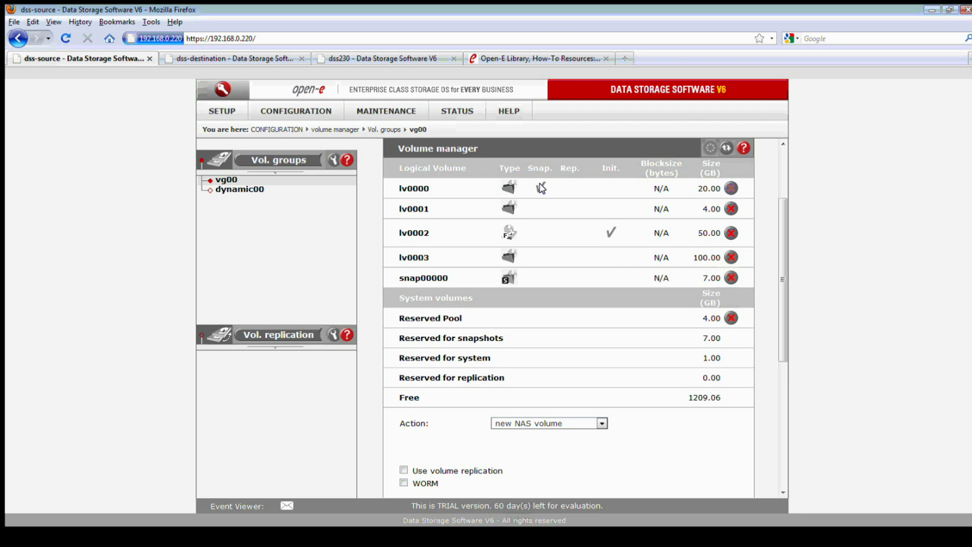
{"action": "left_click_drag", "start_coordinate": [434, 192], "coordinate": [388, 187]}
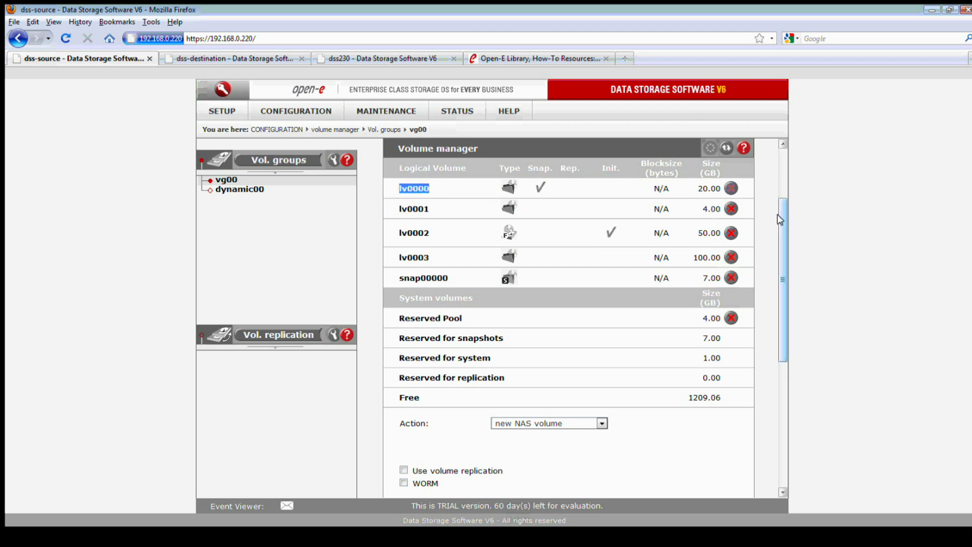
{"action": "left_click_drag", "start_coordinate": [777, 215], "coordinate": [777, 209]}
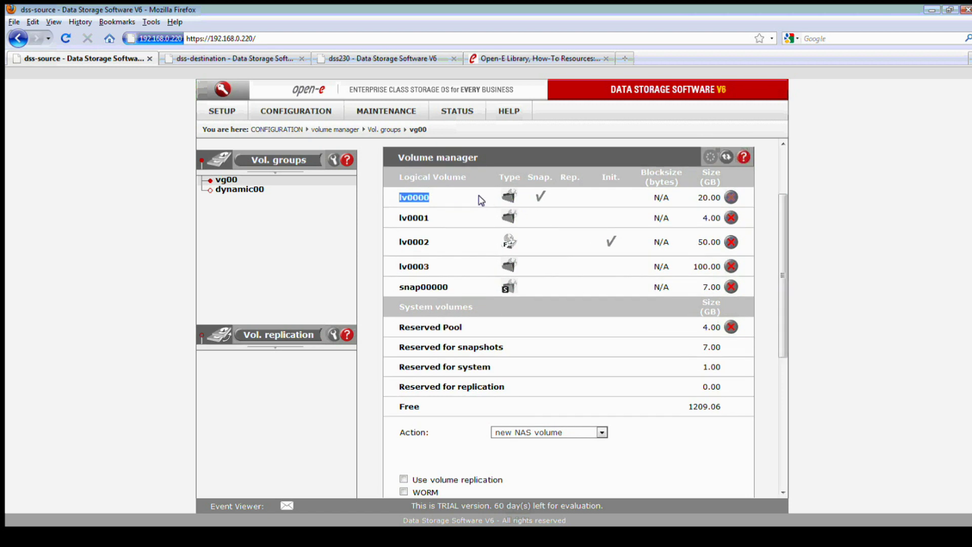
{"action": "left_click_drag", "start_coordinate": [413, 218], "coordinate": [438, 219]}
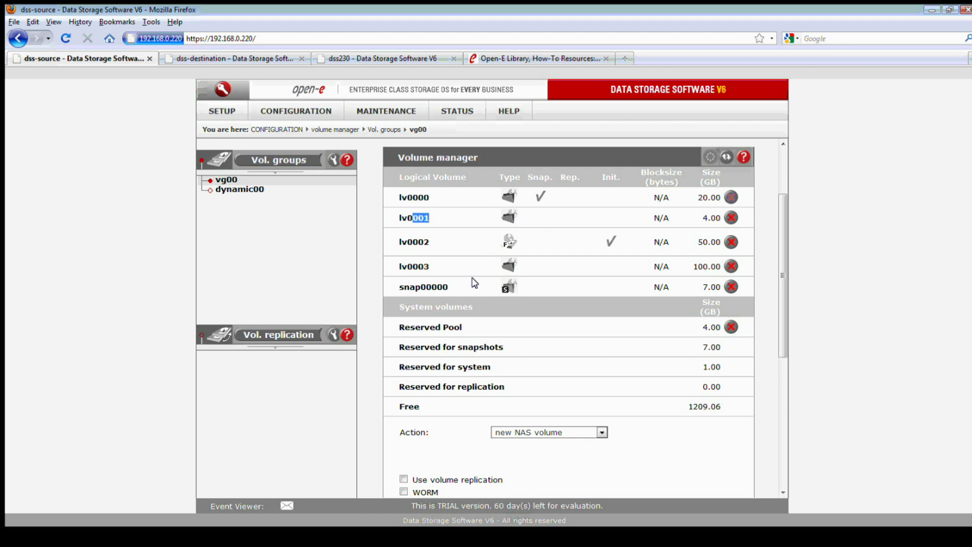
{"action": "left_click_drag", "start_coordinate": [454, 287], "coordinate": [416, 263]}
{"action": "left_click", "coordinate": [432, 198]}
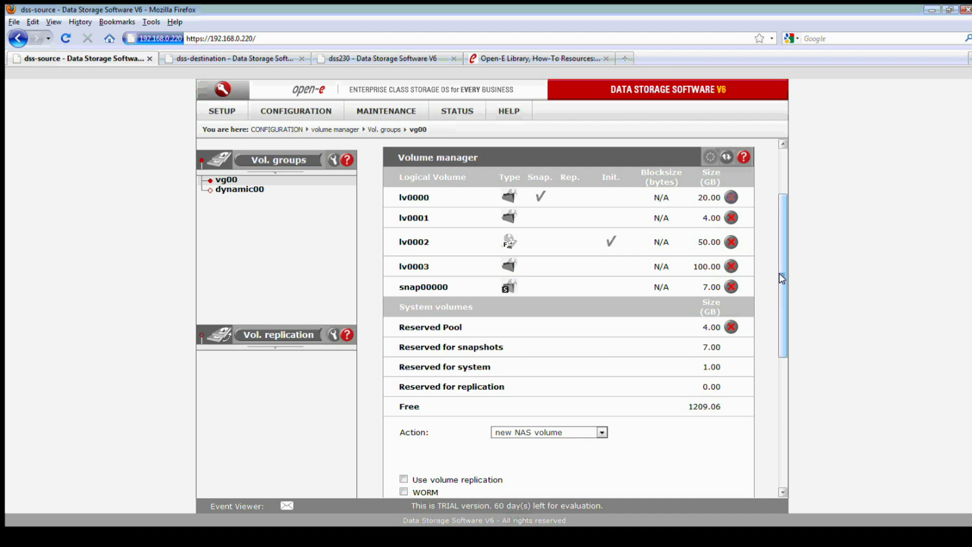
{"action": "left_click_drag", "start_coordinate": [781, 278], "coordinate": [782, 321]}
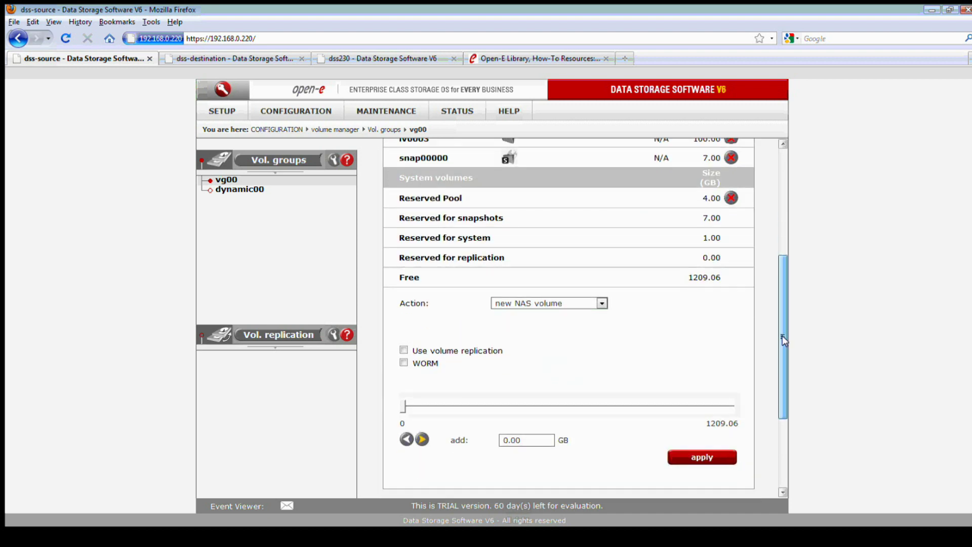
{"action": "scroll", "coordinate": [784, 341], "scroll_direction": "down", "scroll_amount": 3}
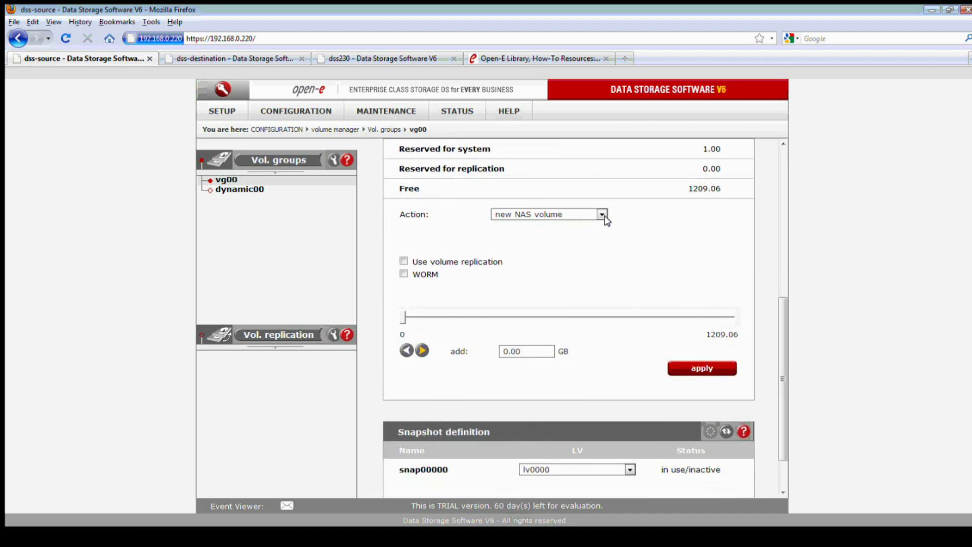
{"action": "left_click", "coordinate": [602, 215]}
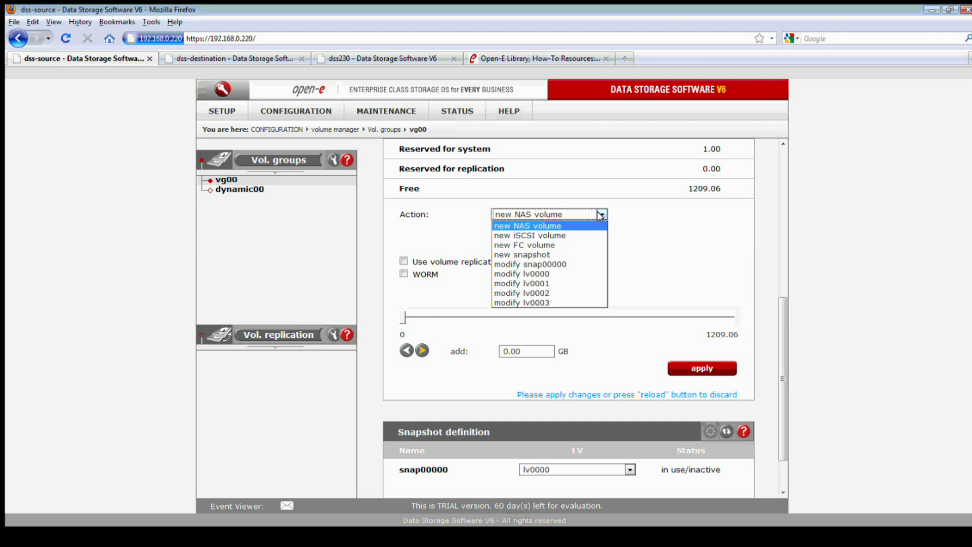
{"action": "left_click", "coordinate": [644, 219]}
{"action": "scroll", "coordinate": [776, 324], "scroll_direction": "down", "scroll_amount": 2}
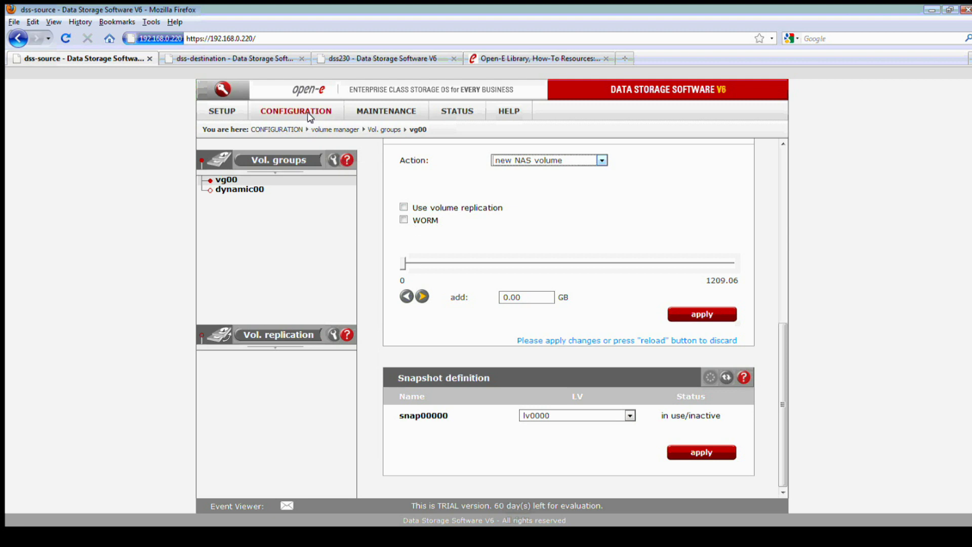
Step: Open NAS settings and scroll to Backup agent settings, currently set to none
{"action": "mouse_move", "coordinate": [310, 115]}
{"action": "left_click", "coordinate": [319, 144]}
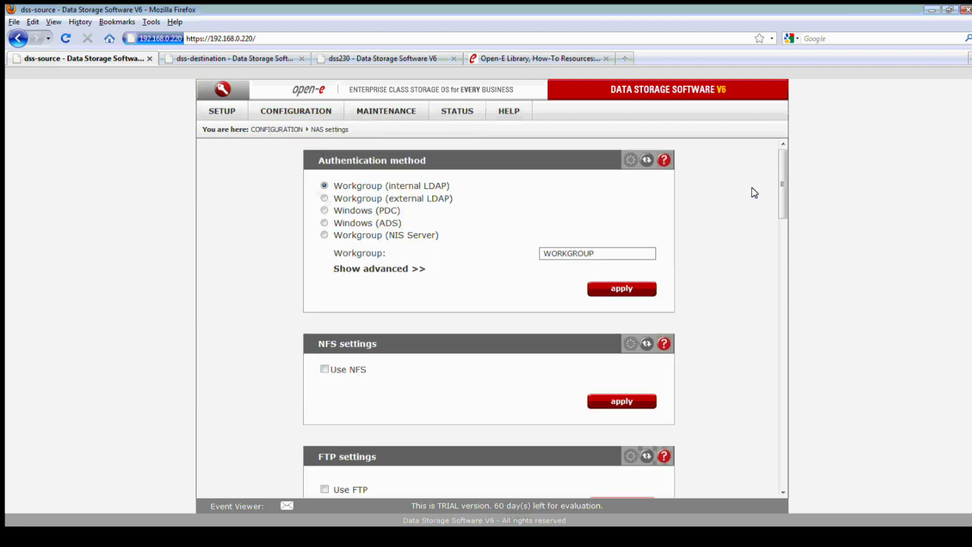
{"action": "left_click_drag", "start_coordinate": [778, 174], "coordinate": [784, 382]}
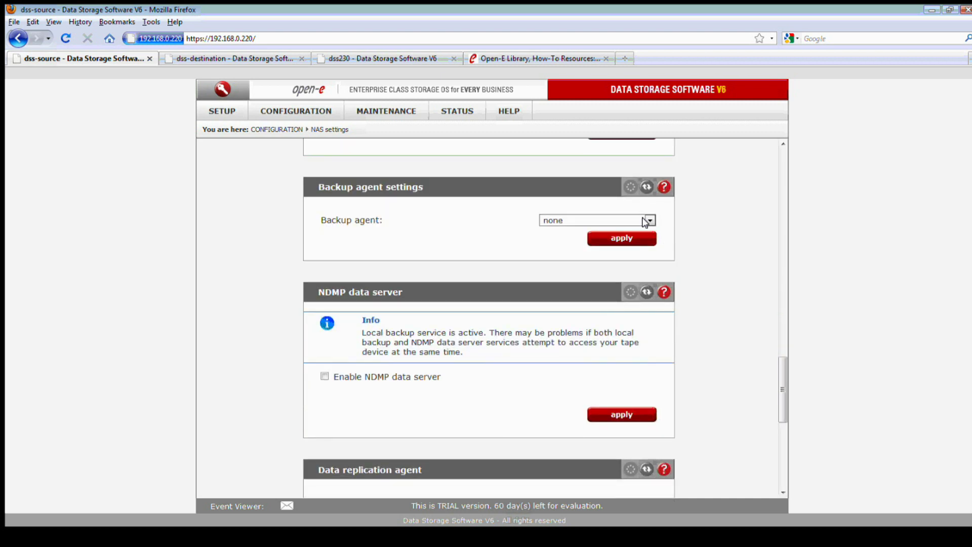
{"action": "left_click", "coordinate": [646, 220]}
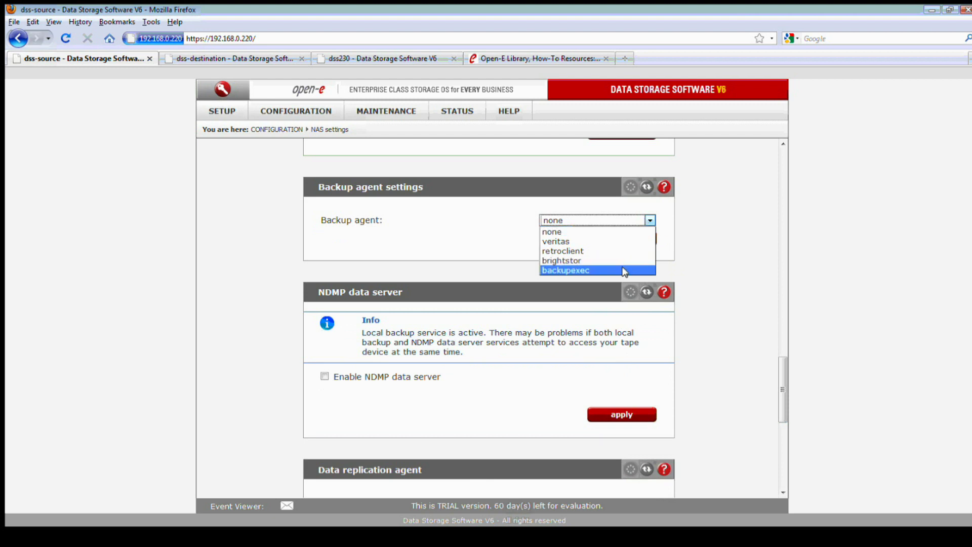
{"action": "left_click", "coordinate": [681, 260]}
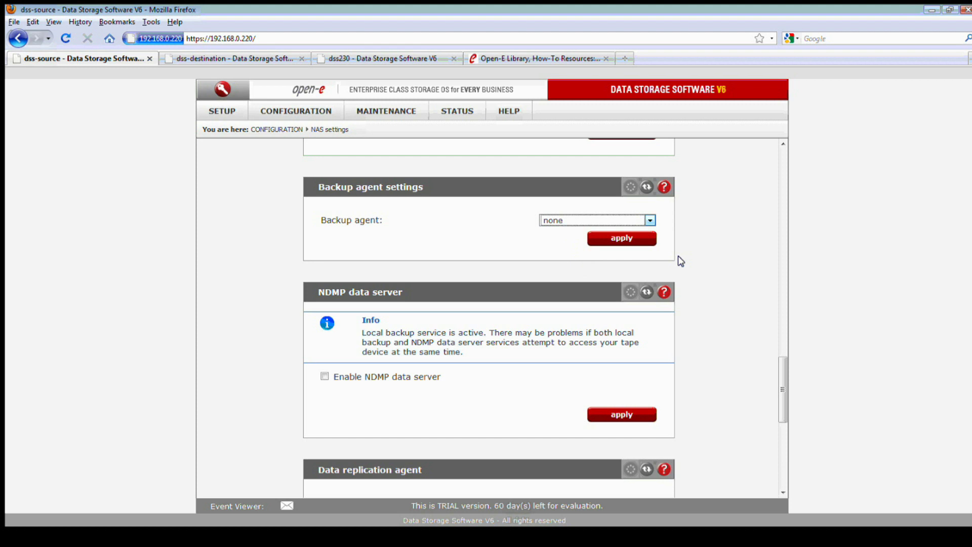
{"action": "scroll", "coordinate": [681, 260], "scroll_direction": "down", "scroll_amount": 1}
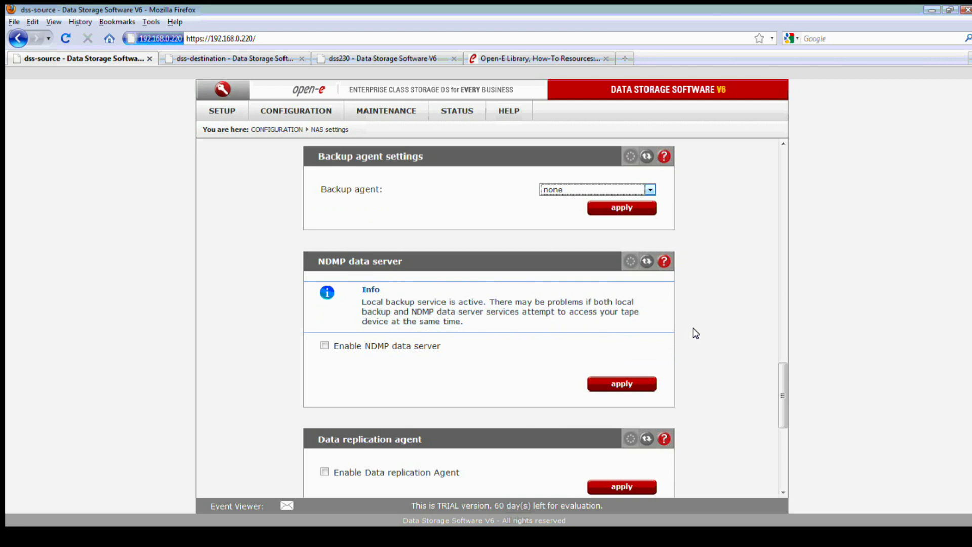
{"action": "scroll", "coordinate": [696, 332], "scroll_direction": "down", "scroll_amount": 3}
{"action": "scroll", "coordinate": [695, 333], "scroll_direction": "down", "scroll_amount": 7}
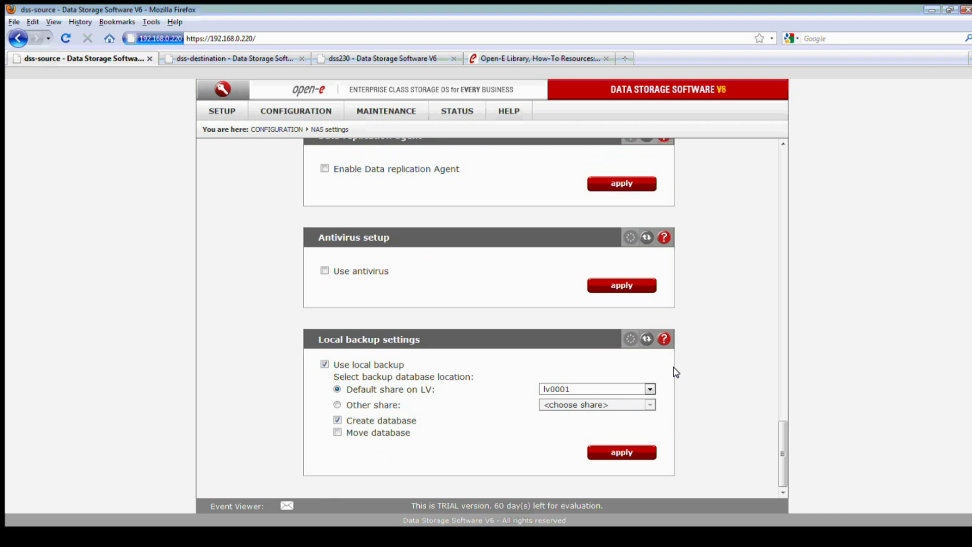
{"action": "left_click", "coordinate": [664, 339]}
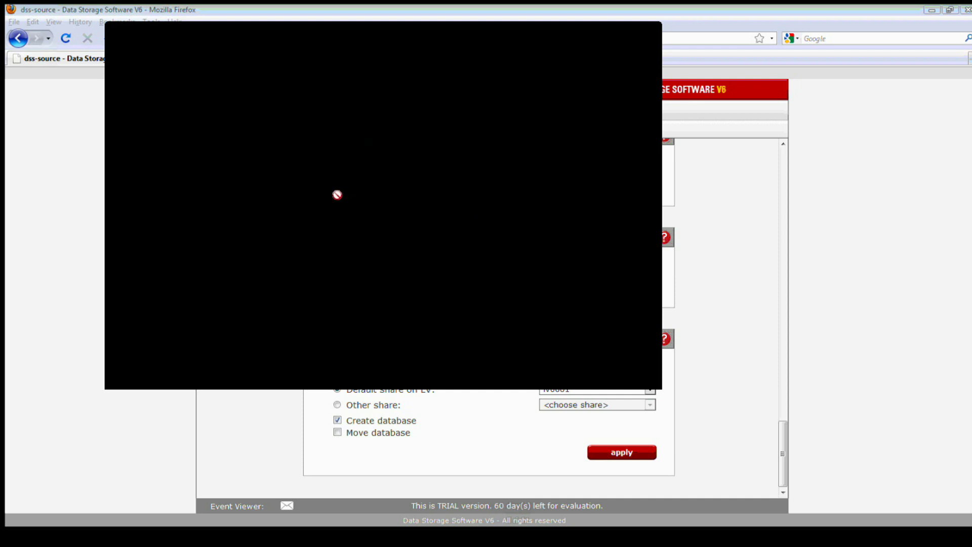
{"action": "left_click", "coordinate": [648, 32]}
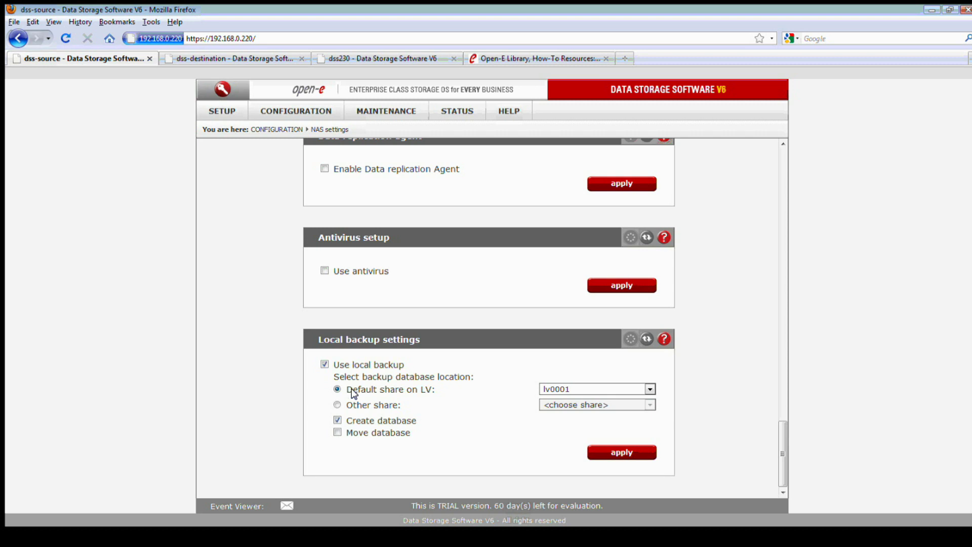
{"action": "left_click", "coordinate": [582, 390]}
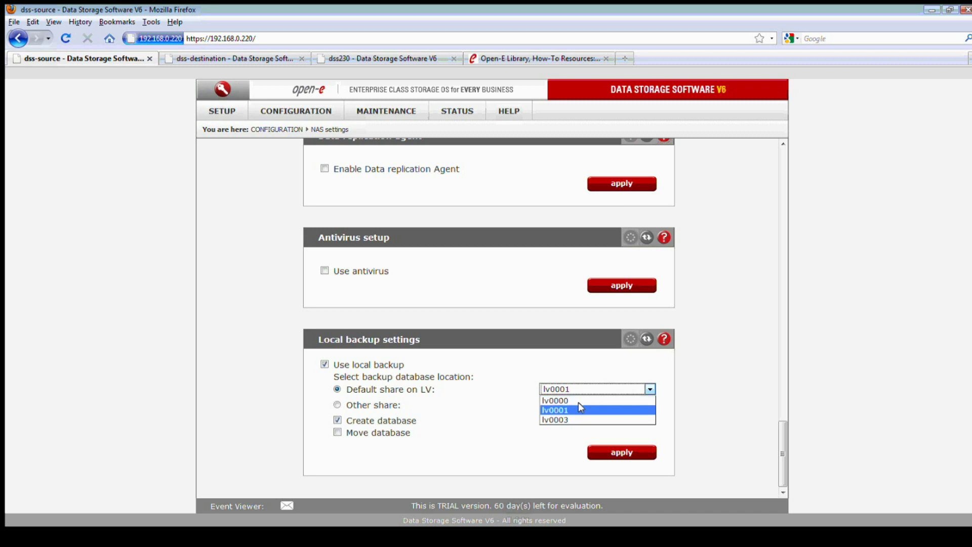
{"action": "left_click", "coordinate": [583, 359]}
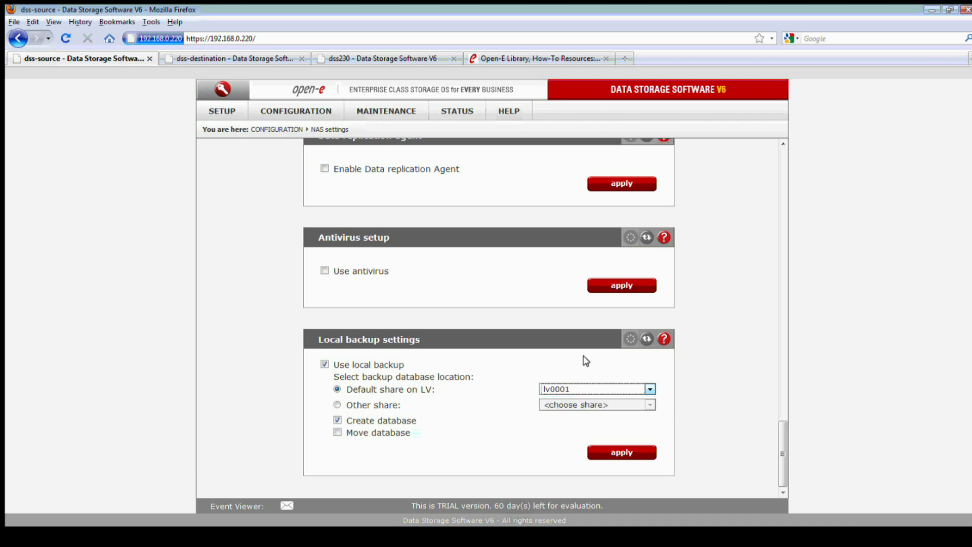